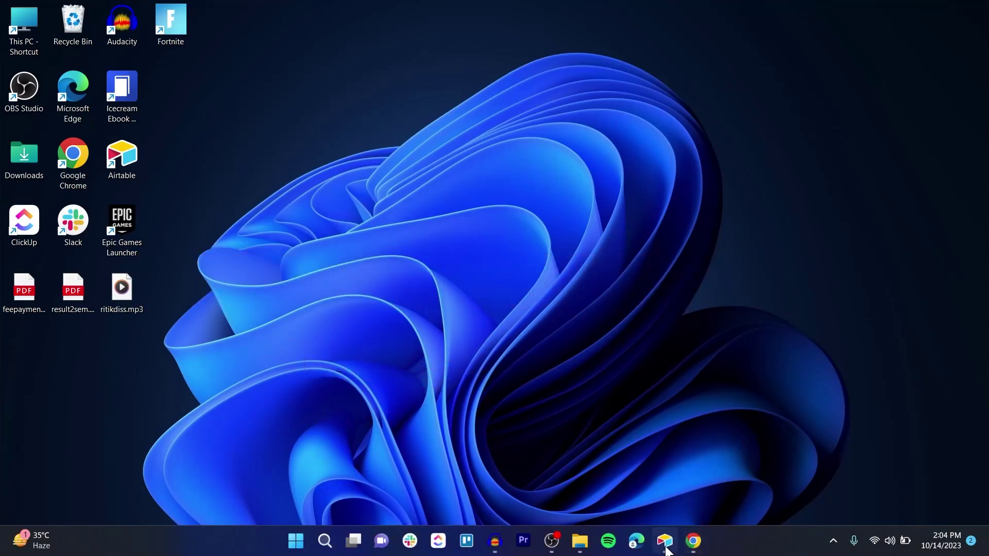
# Bring up Chrome with the Marketing Campaign Tracking base and open its Marketing excel grid view.
pyautogui.moveTo(665, 550)
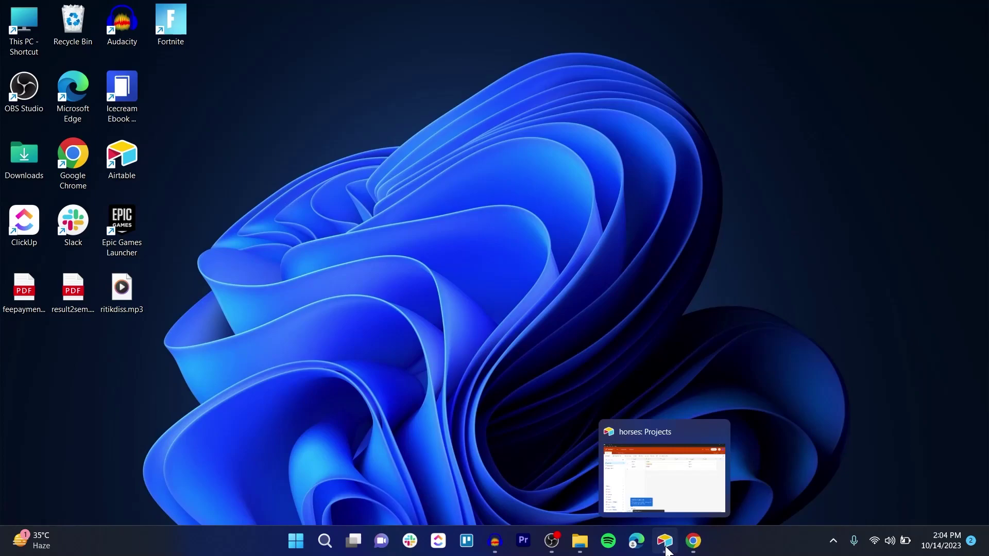
pyautogui.click(694, 540)
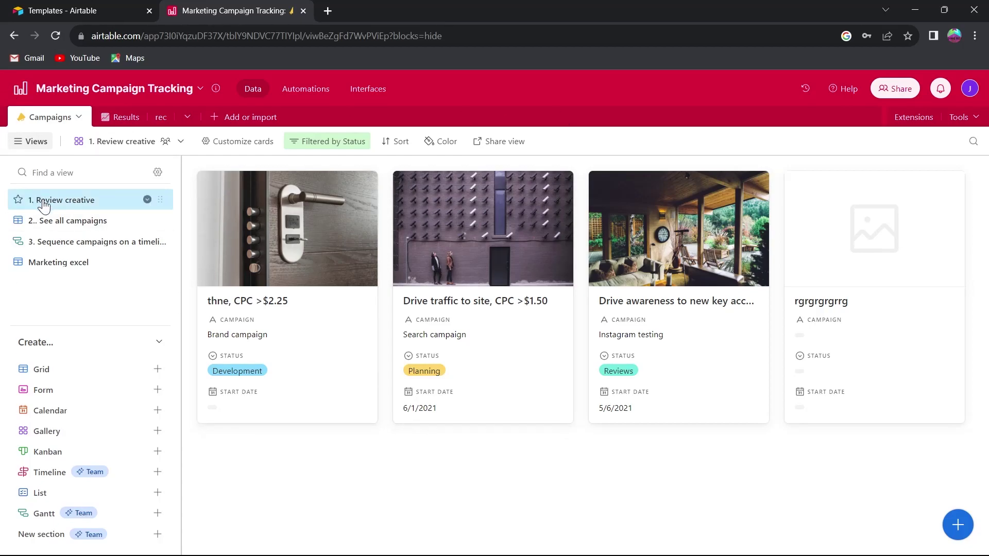
pyautogui.moveTo(72, 212)
pyautogui.click(58, 265)
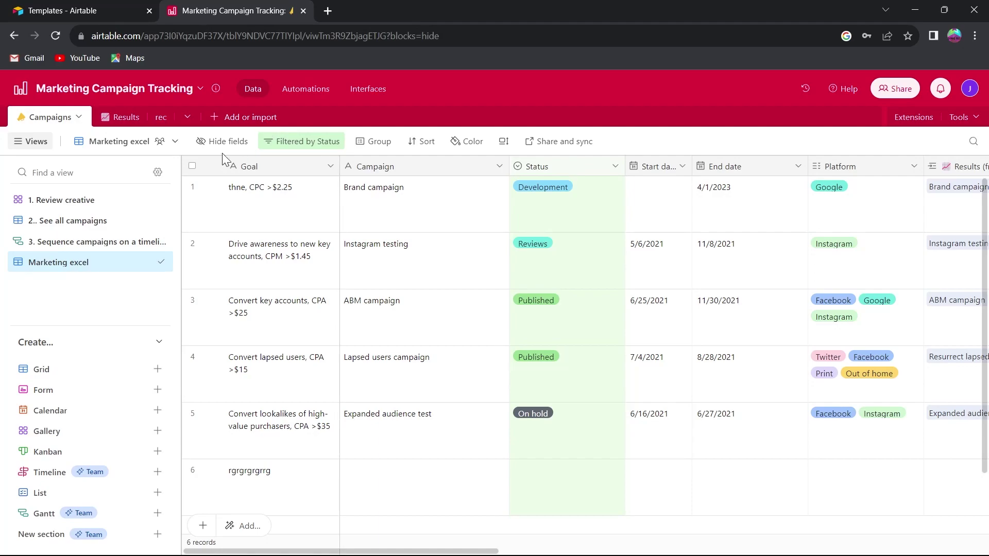
# Look at the Campaigns table options, glance at the Results table, then return to Campaigns.
pyautogui.click(42, 118)
pyautogui.moveTo(80, 157)
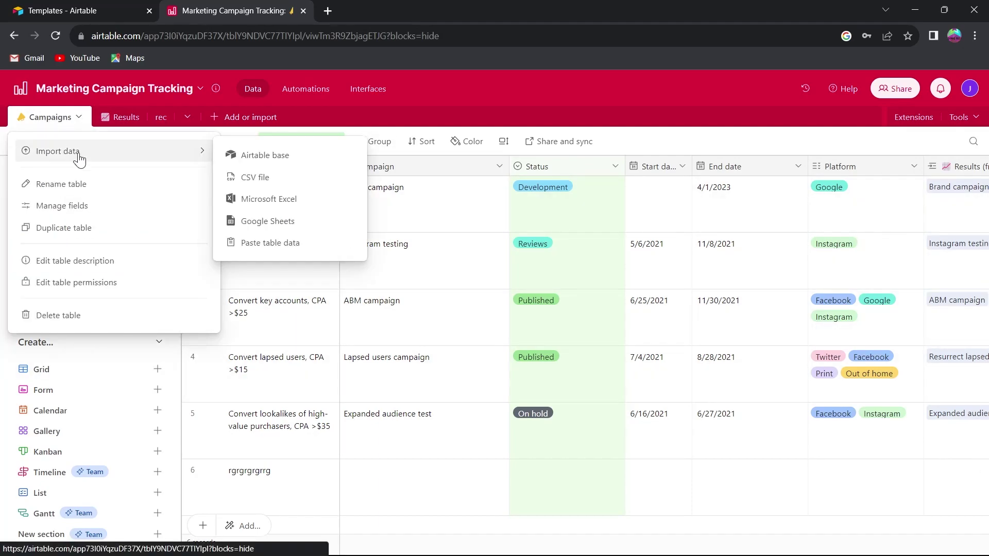
pyautogui.click(97, 114)
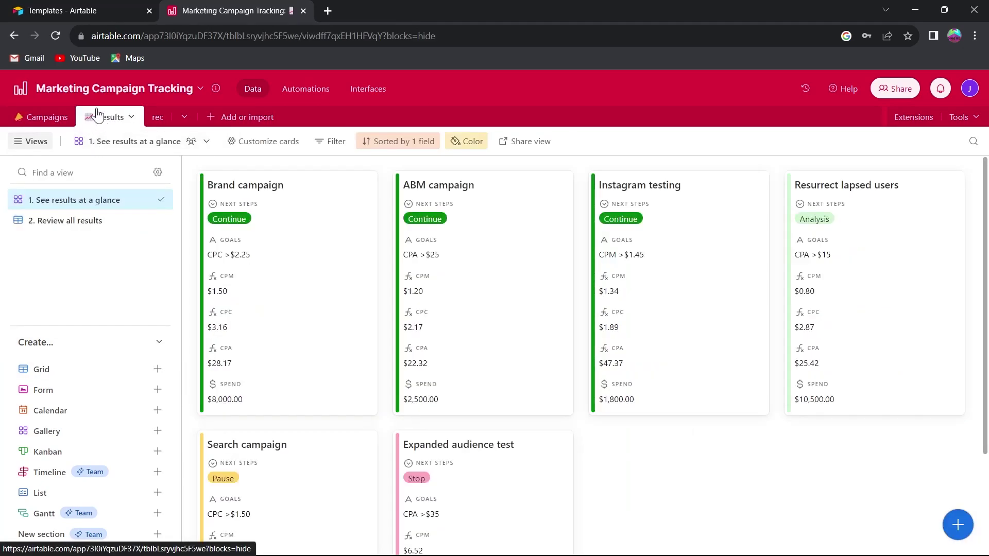
pyautogui.click(46, 116)
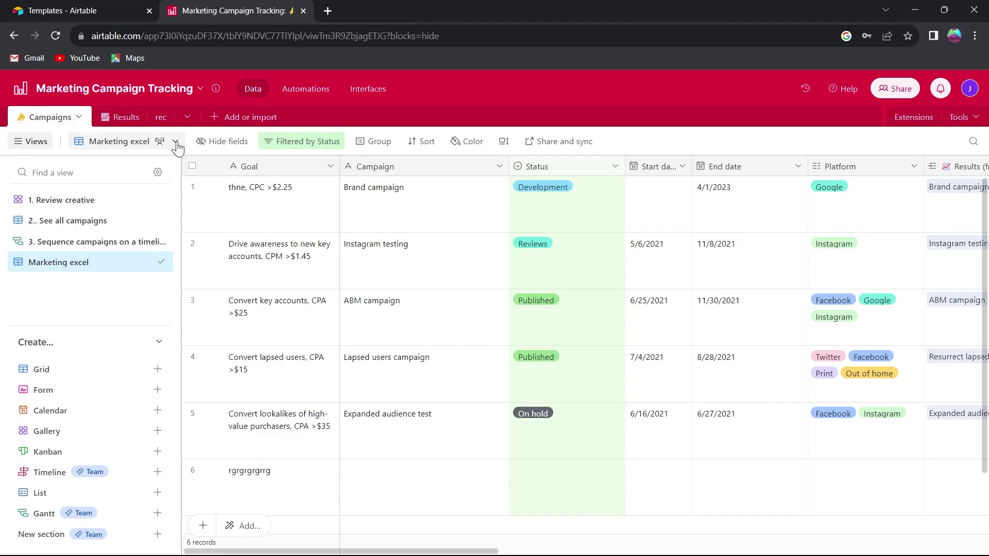
# Switch to the '2.. See all campaigns' view and bring up its view options menu.
pyautogui.moveTo(70, 266)
pyautogui.click(79, 221)
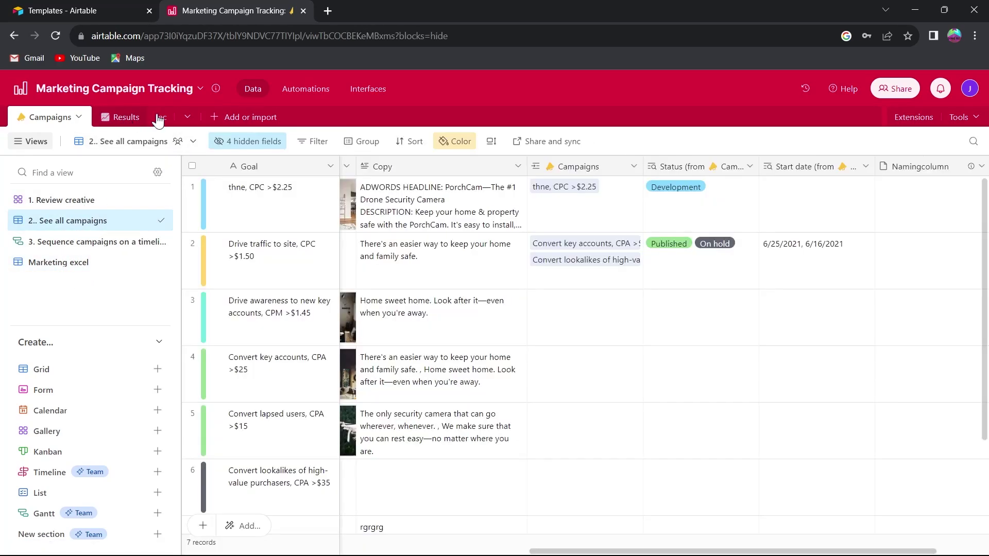
pyautogui.click(193, 142)
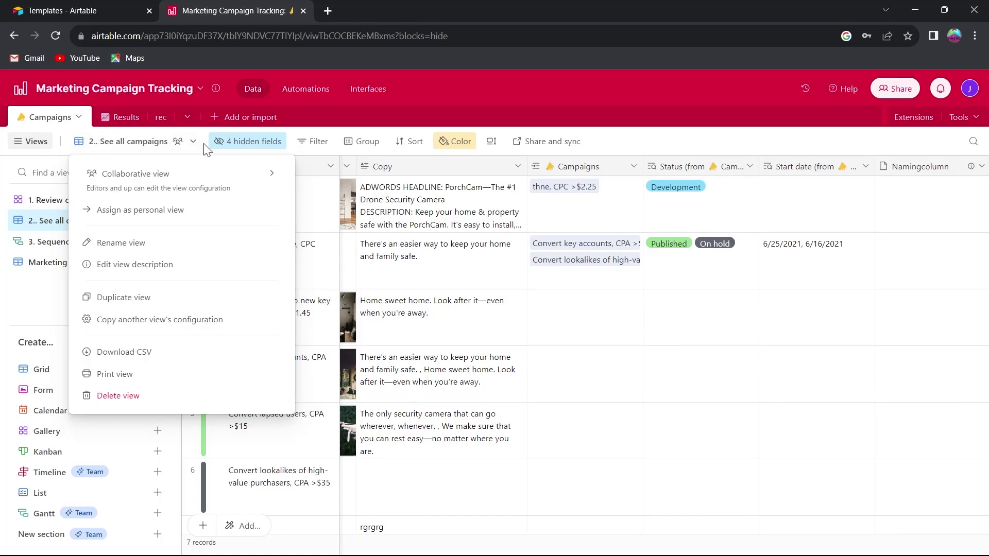
# Open Print view settings and choose A4 (210mm x 297mm) as the paper size.
pyautogui.click(117, 375)
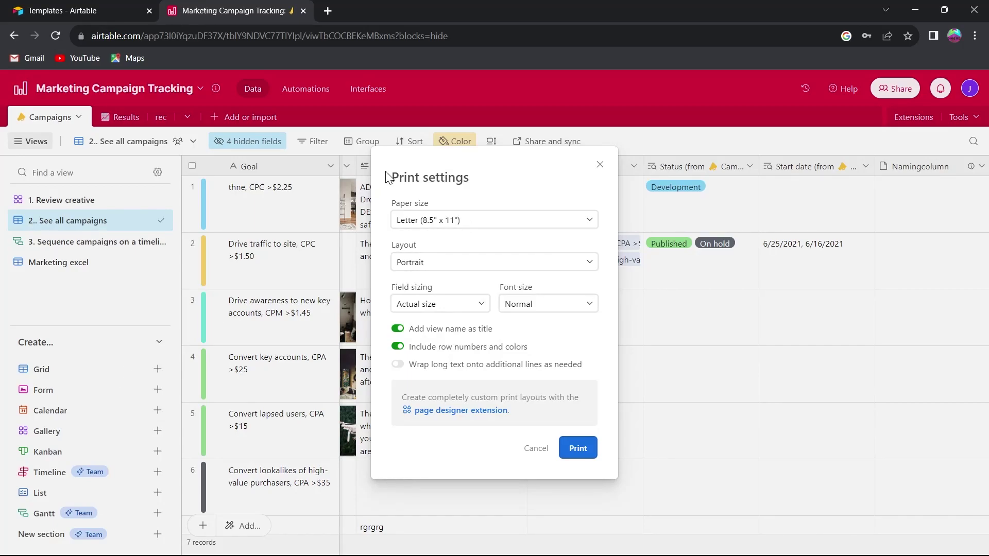
pyautogui.moveTo(510, 160); pyautogui.dragTo(522, 123)
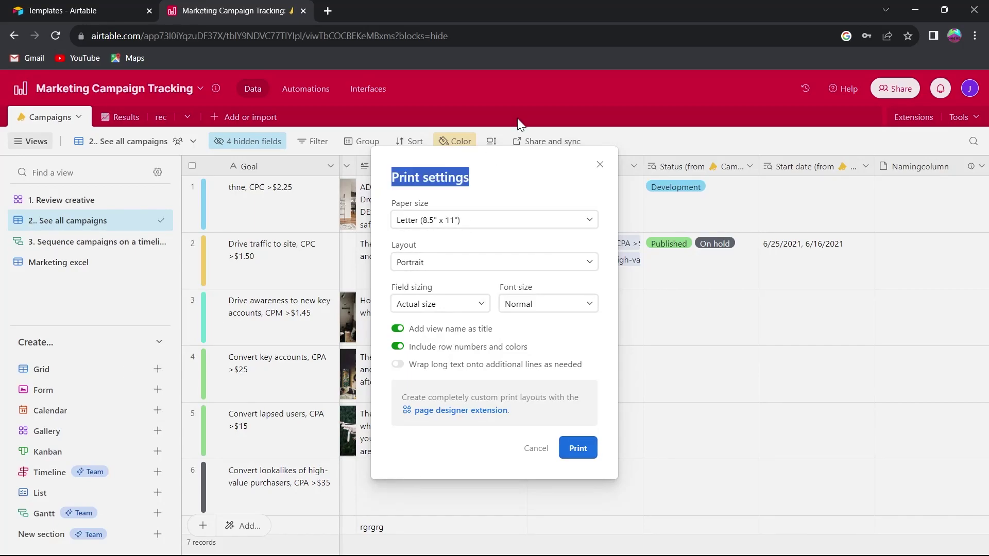
pyautogui.click(480, 176)
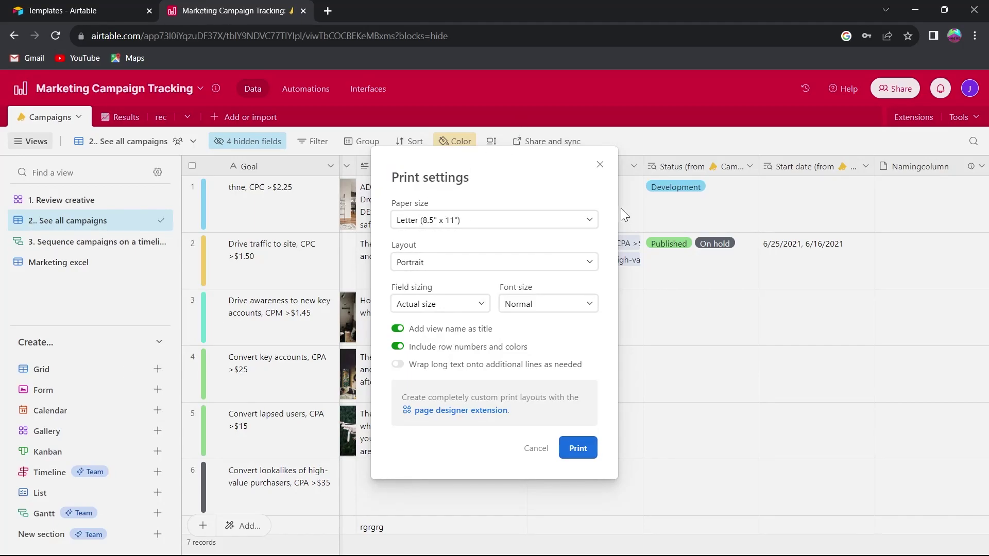
pyautogui.click(591, 219)
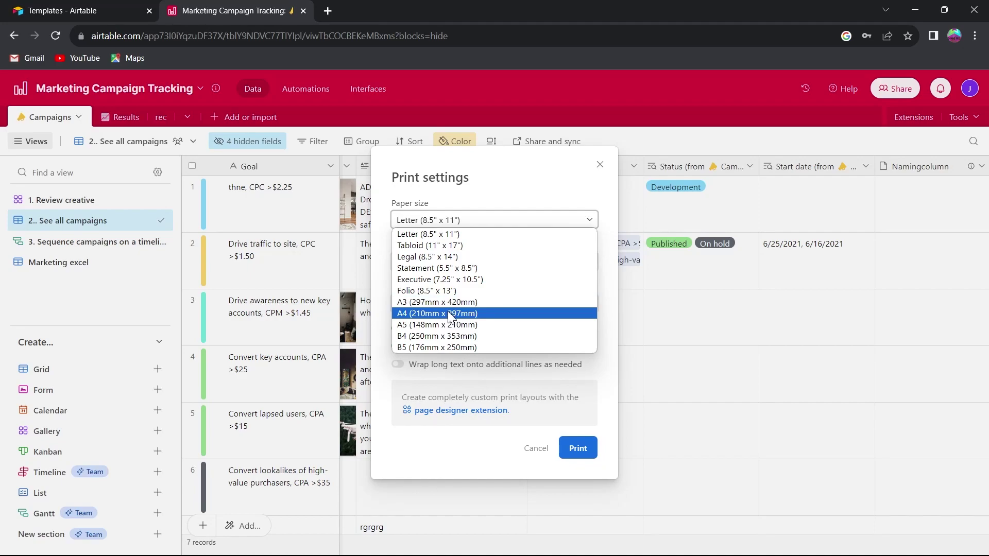
pyautogui.click(450, 314)
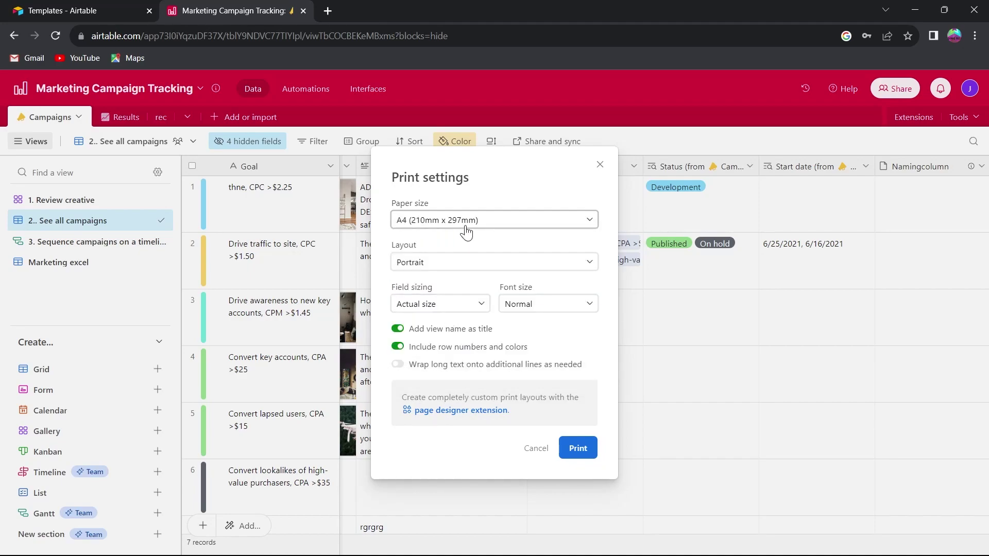
# Switch the print layout to Landscape, keep Actual size field sizing, and review font size options.
pyautogui.click(593, 262)
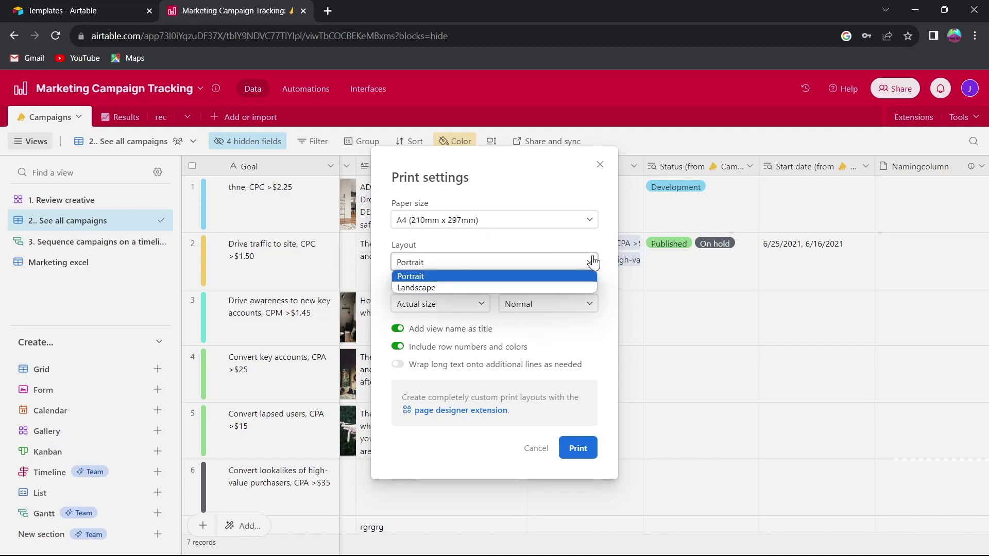
pyautogui.click(537, 272)
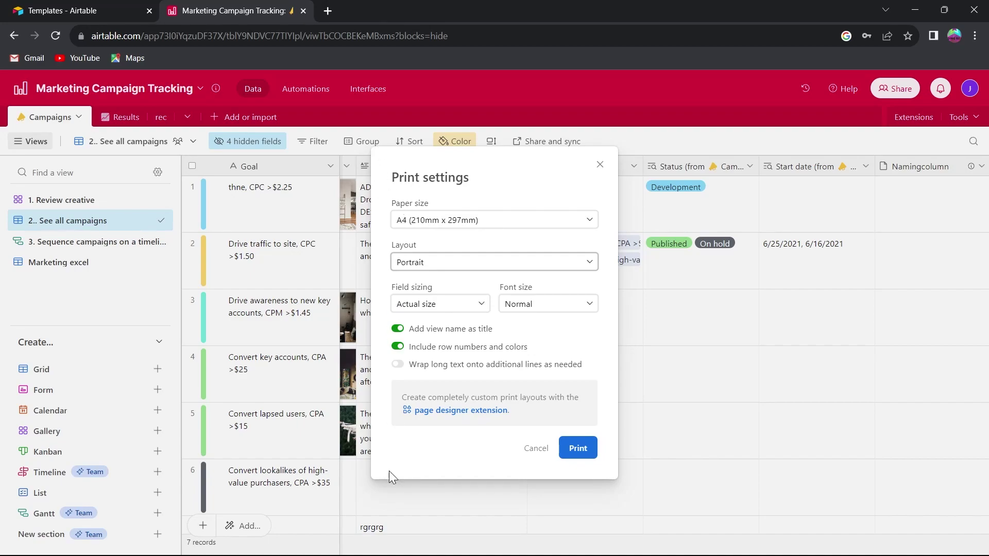
pyautogui.click(433, 268)
pyautogui.click(428, 285)
pyautogui.click(467, 310)
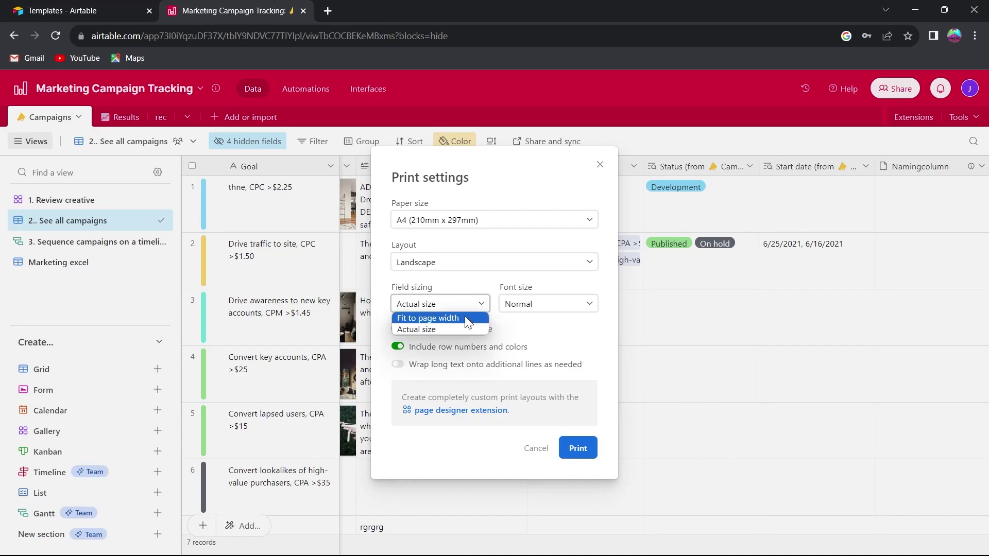
pyautogui.click(465, 305)
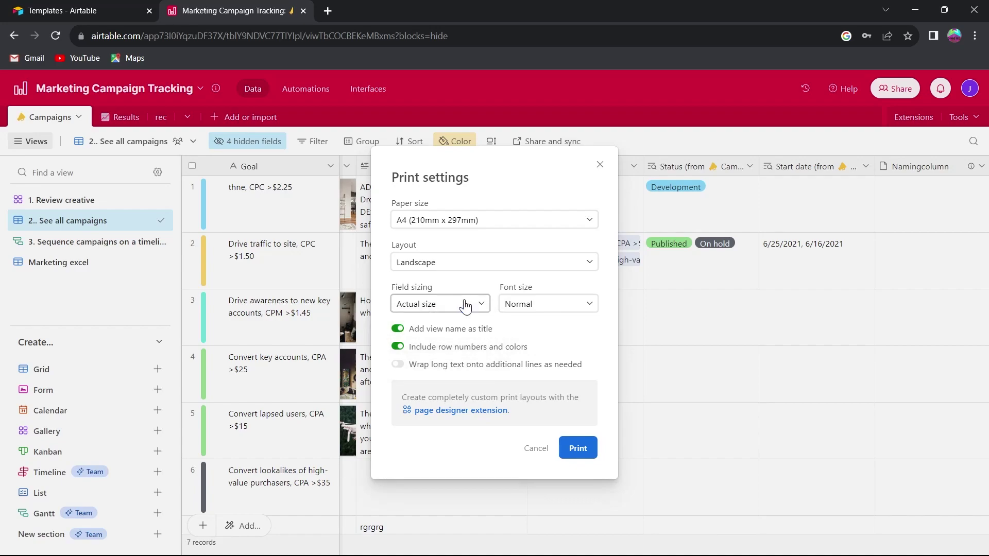
pyautogui.click(575, 311)
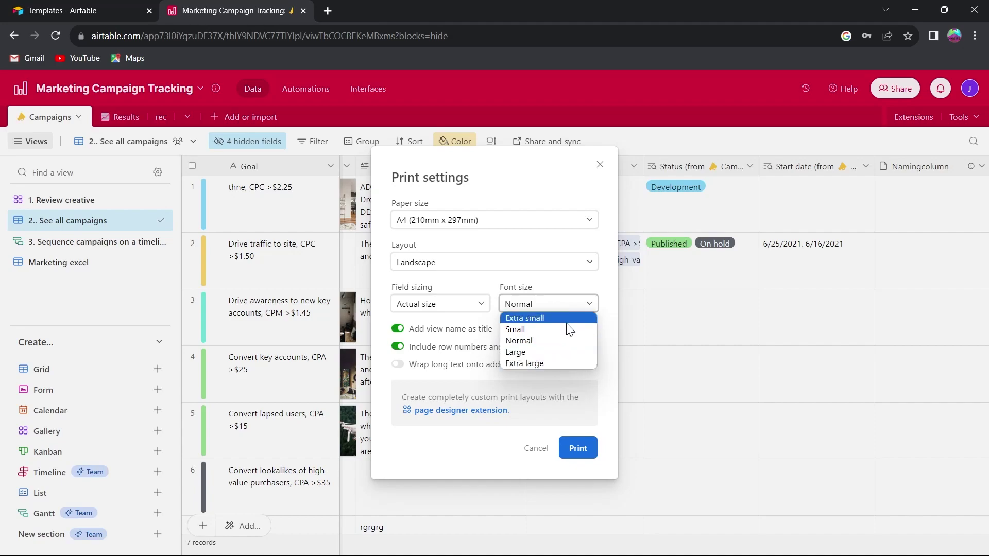
pyautogui.click(578, 342)
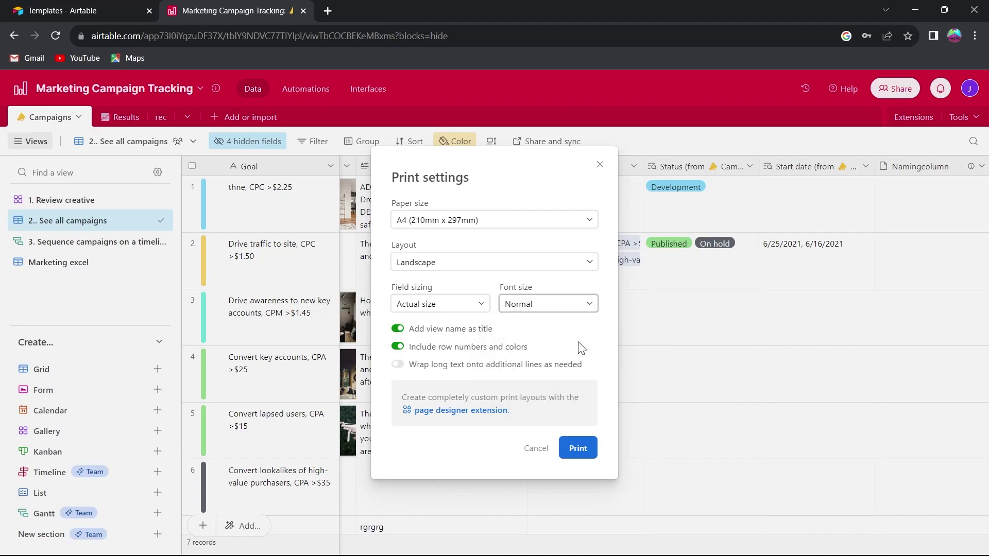
pyautogui.click(397, 347)
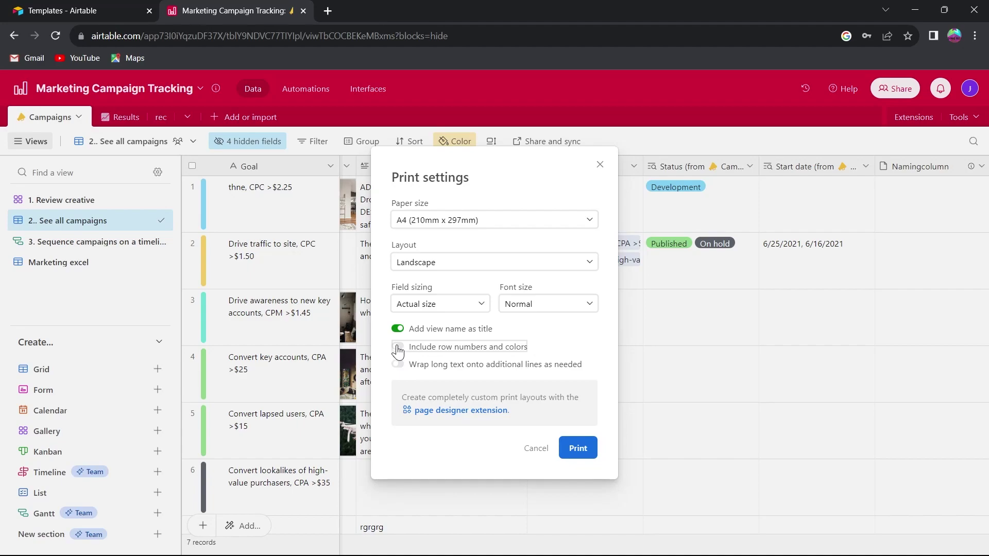
pyautogui.click(398, 348)
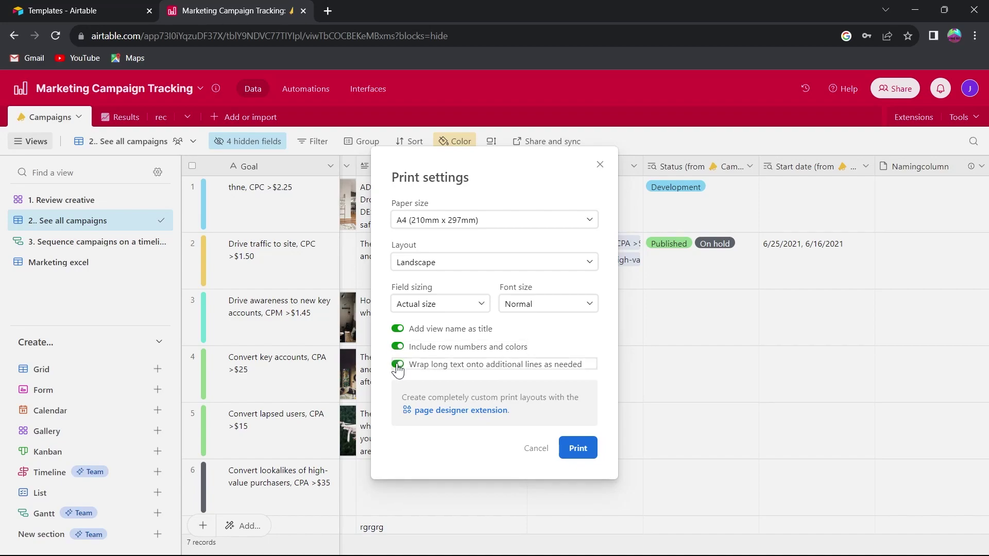
pyautogui.moveTo(399, 394); pyautogui.dragTo(580, 394)
pyautogui.click(540, 418)
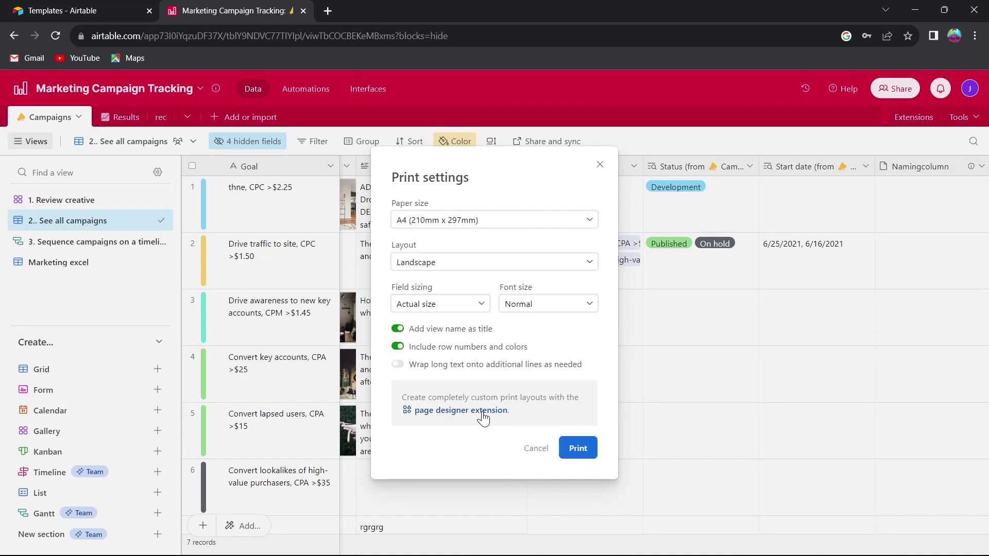
pyautogui.hotkey('ctrl', 'a')
# Read through the Page designer extension details, then close the details panel.
pyautogui.click(526, 413)
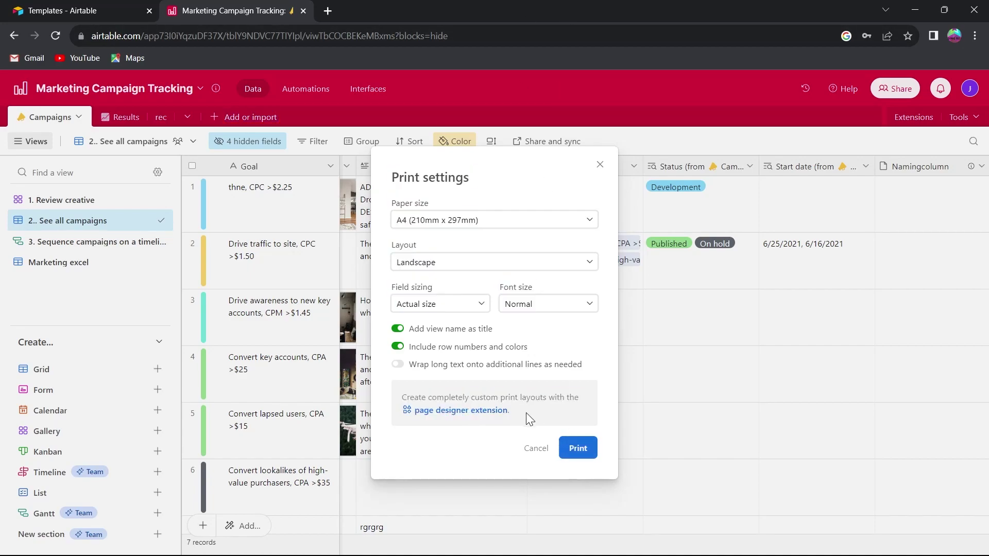
pyautogui.click(494, 411)
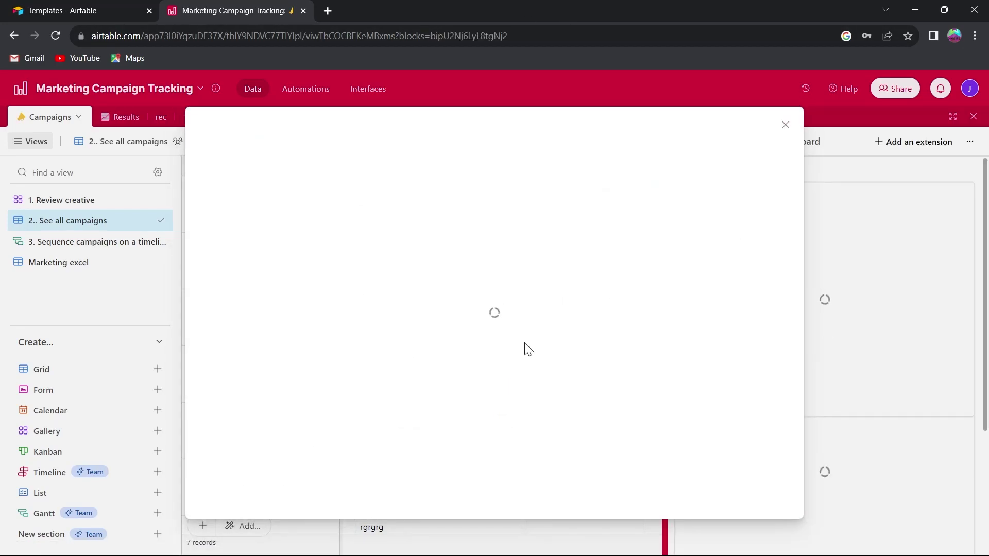
pyautogui.scroll(-3, 618, 280)
pyautogui.scroll(3, 620, 276)
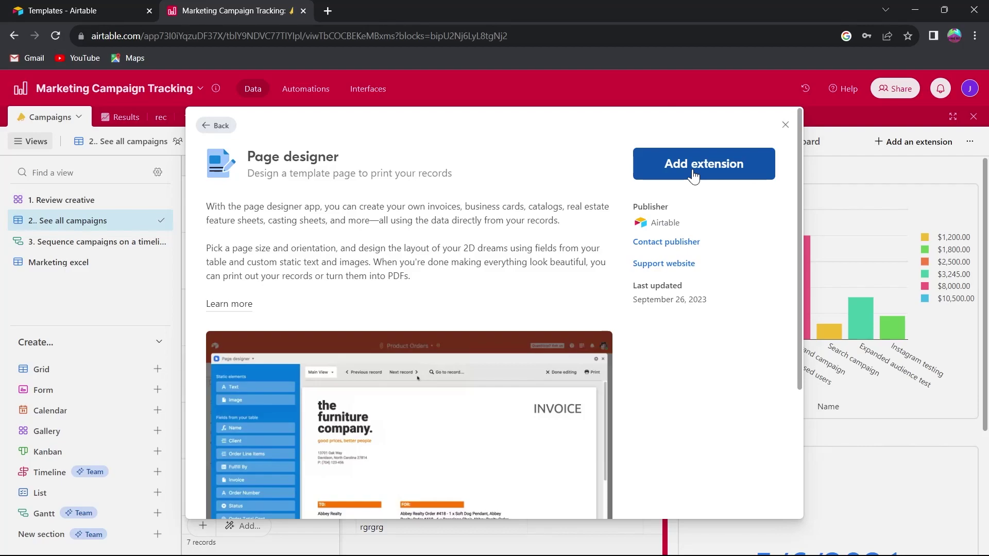
pyautogui.scroll(-3, 440, 325)
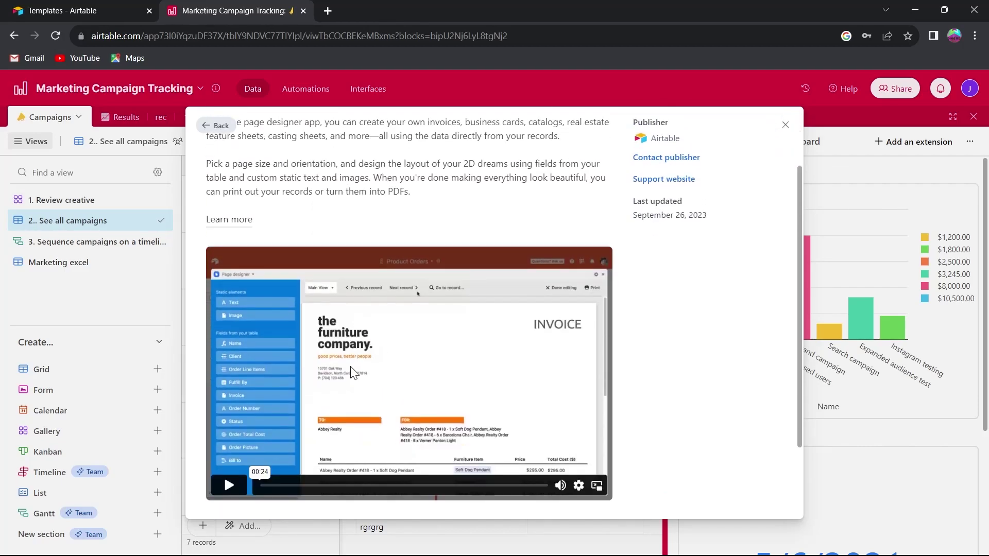
pyautogui.scroll(2, 350, 367)
pyautogui.tripleClick(261, 149)
pyautogui.click(339, 252)
pyautogui.scroll(-3, 481, 269)
pyautogui.scroll(-1, 484, 277)
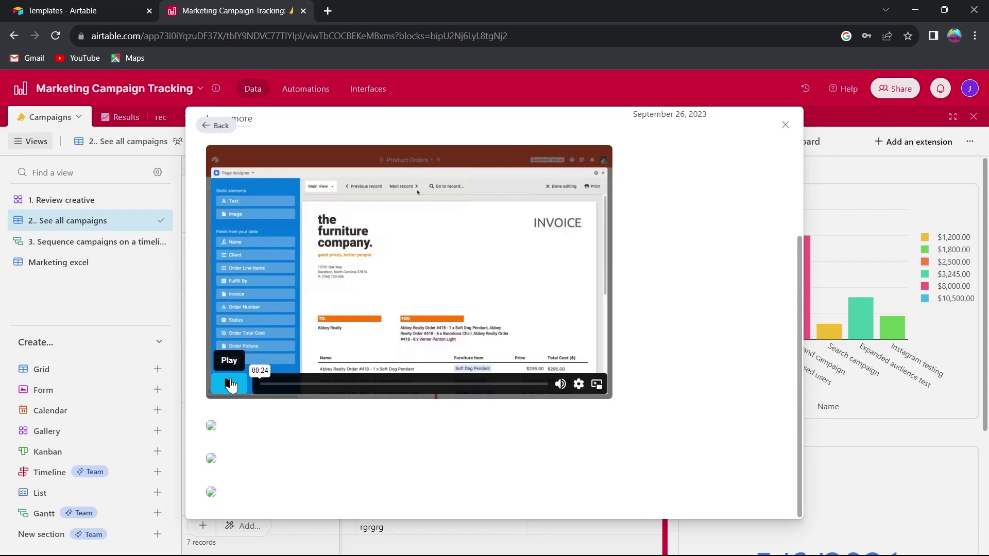
pyautogui.scroll(4, 230, 385)
pyautogui.scroll(-4, 231, 385)
pyautogui.click(785, 124)
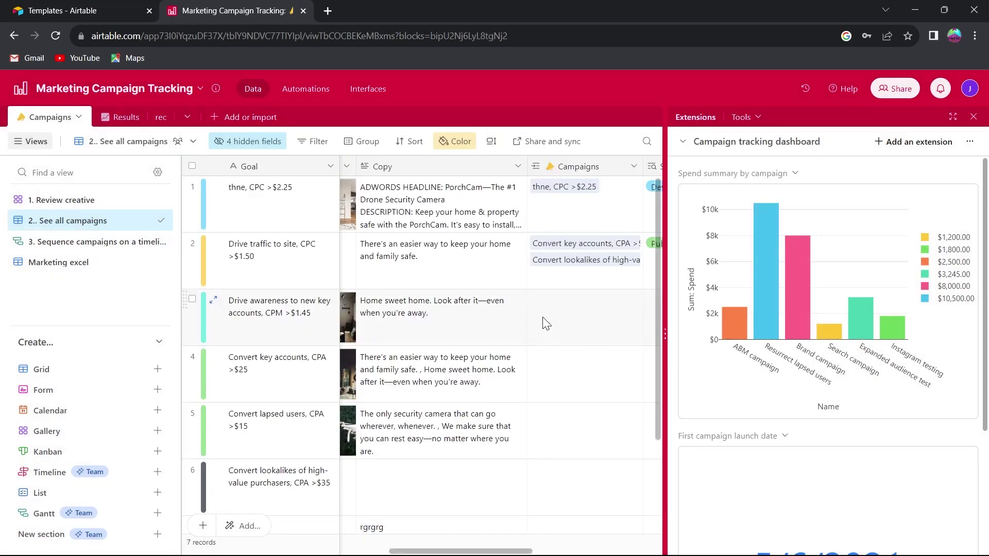
# Send the view to Chrome's print preview with Save as PDF as the destination.
pyautogui.hotkey('ctrl', 'p')
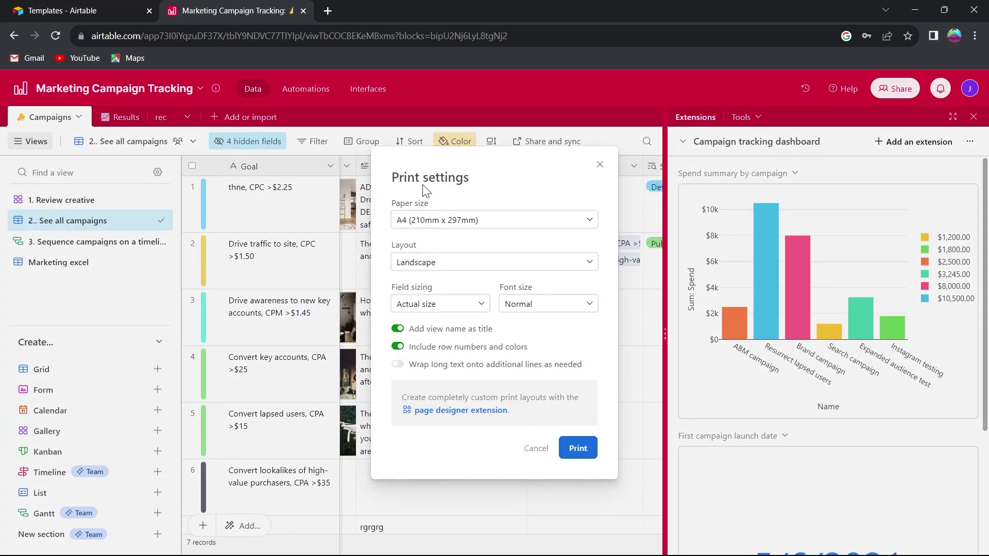
pyautogui.click(569, 454)
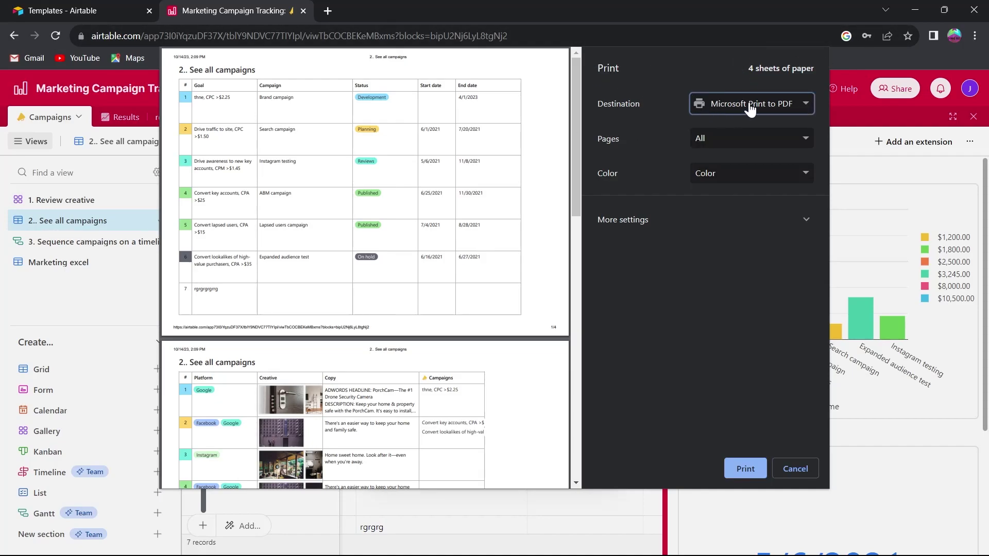
pyautogui.click(783, 106)
pyautogui.click(739, 132)
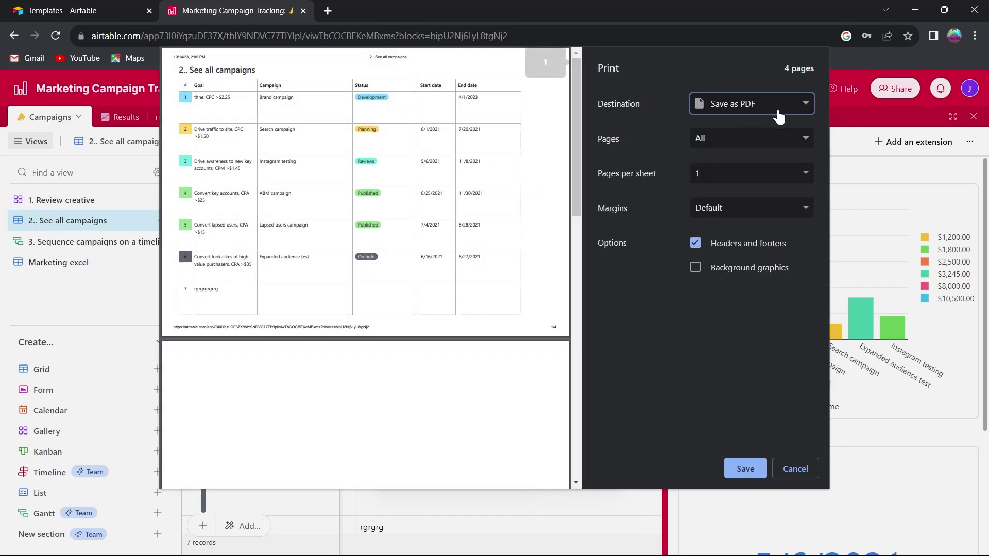
# Keep 1 page per sheet, use Custom margins, and narrow the right margin to 0.43 inches.
pyautogui.scroll(-5, 573, 113)
pyautogui.scroll(5, 573, 113)
pyautogui.click(729, 176)
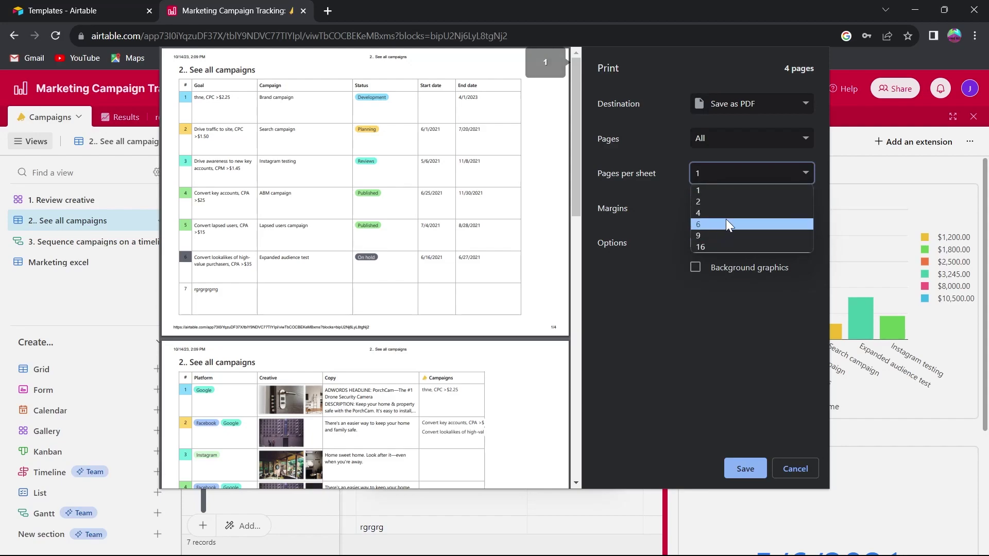
pyautogui.click(735, 202)
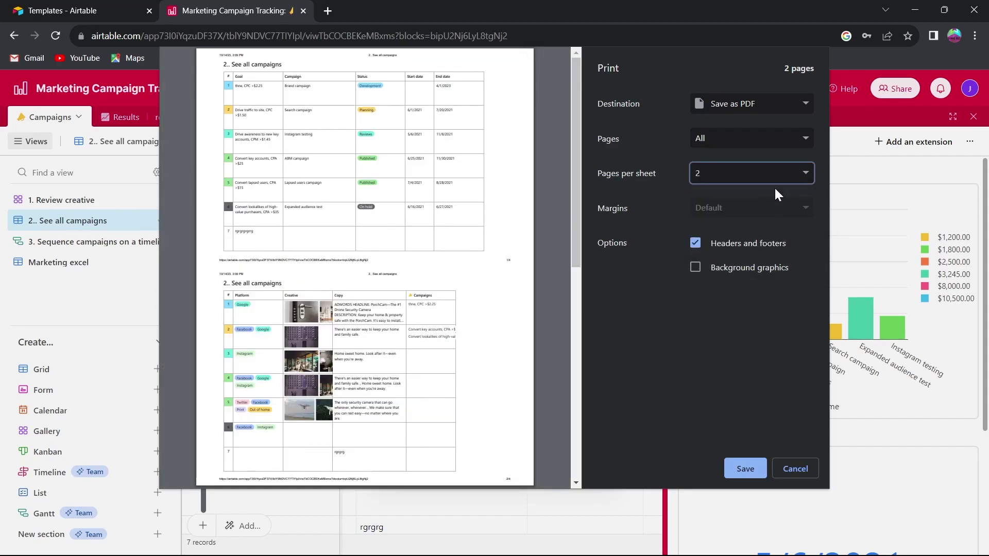
pyautogui.click(761, 179)
pyautogui.click(743, 190)
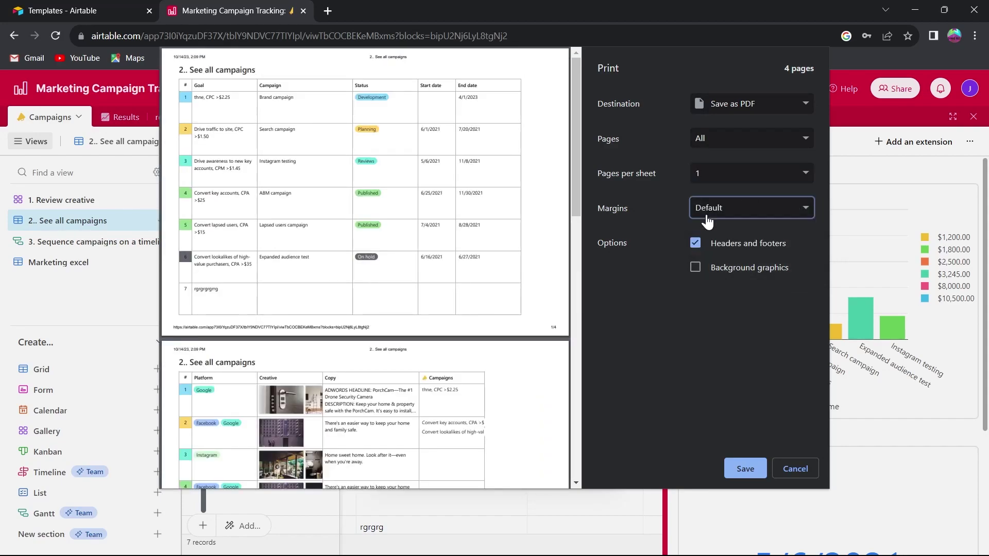
pyautogui.click(714, 212)
pyautogui.click(719, 260)
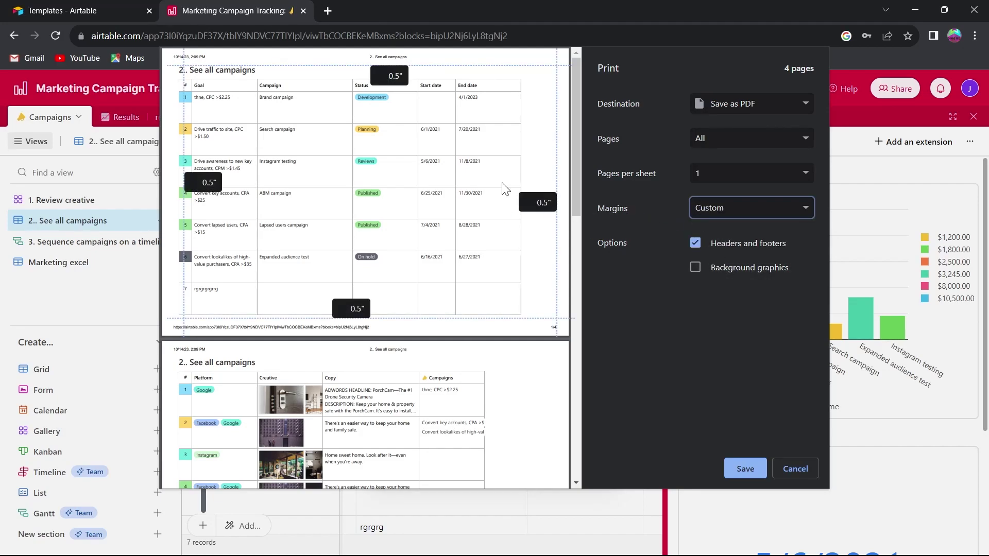
pyautogui.moveTo(554, 141)
pyautogui.mouseDown()
pyautogui.moveTo(531, 142)
pyautogui.moveTo(537, 149)
pyautogui.moveTo(559, 137)
pyautogui.mouseUp()
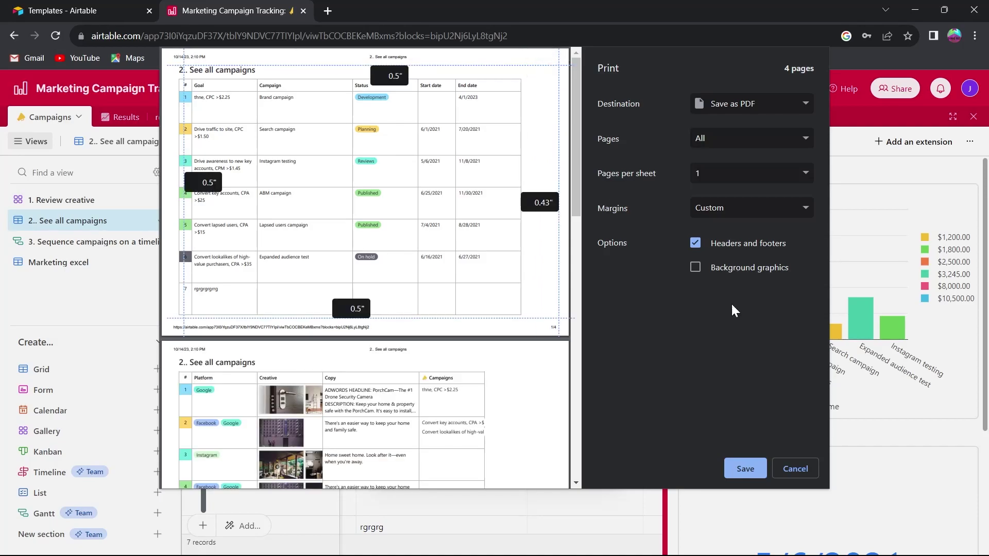
# Start saving the PDF and pick the Desktop as the save location.
pyautogui.click(746, 469)
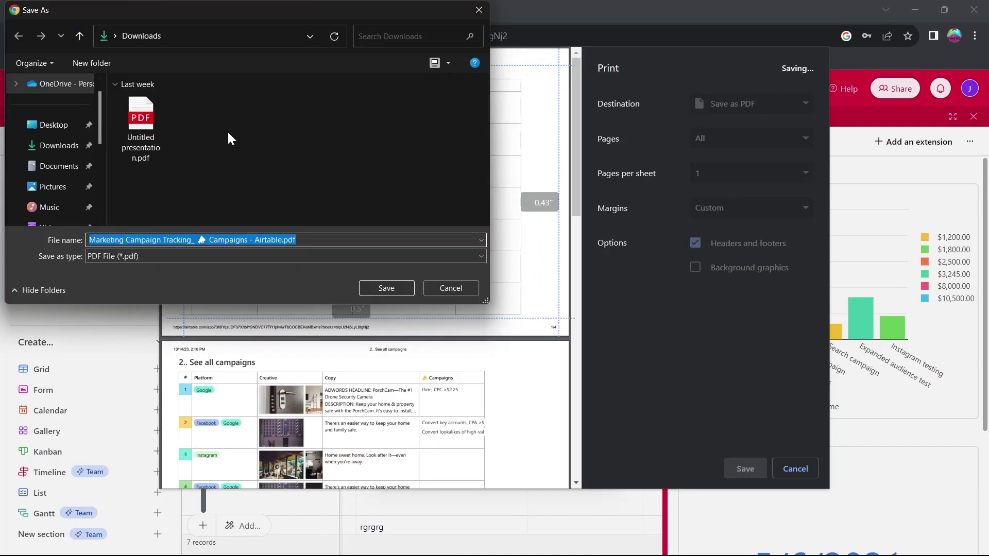
pyautogui.scroll(-2, 21, 140)
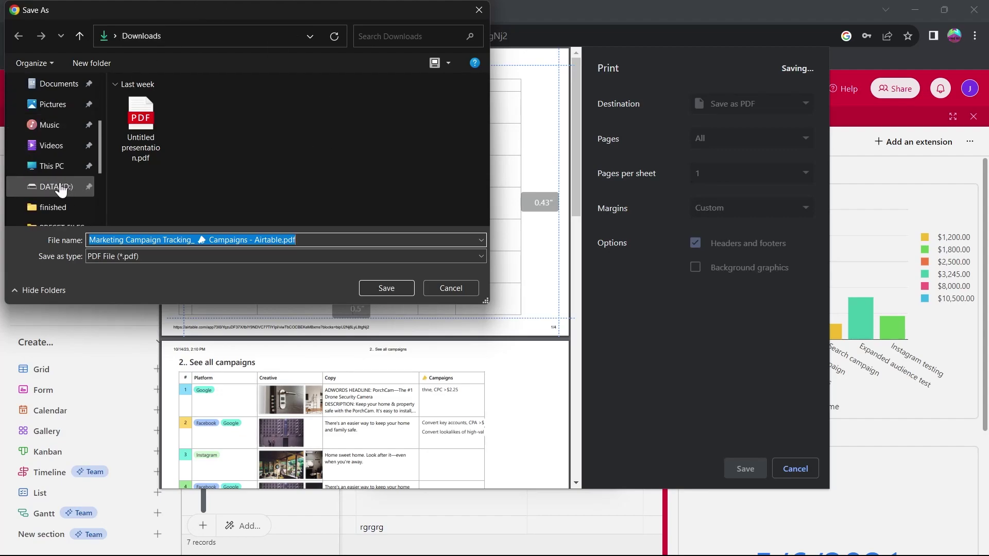
pyautogui.scroll(2, 54, 111)
pyautogui.click(54, 144)
# Save the campaigns PDF to the Desktop.
pyautogui.click(387, 288)
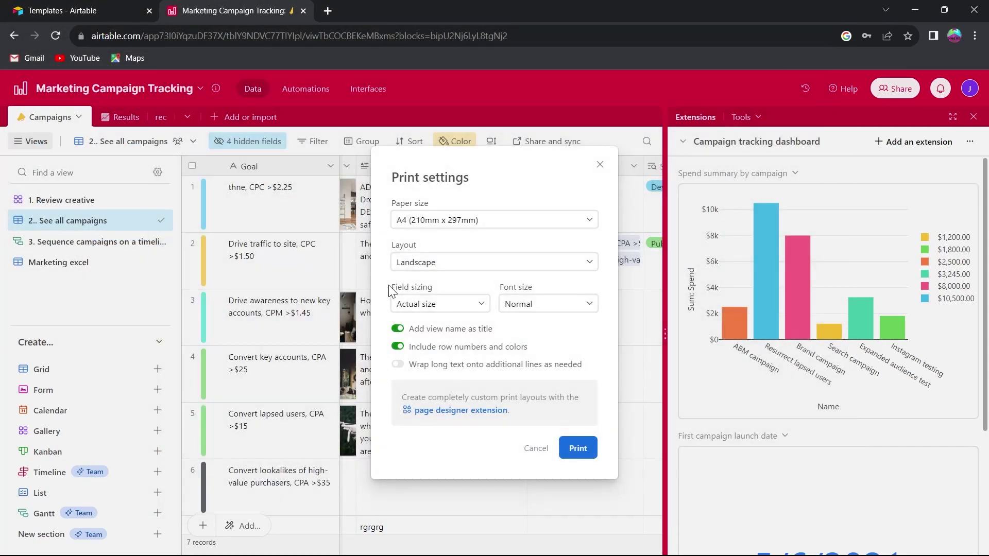